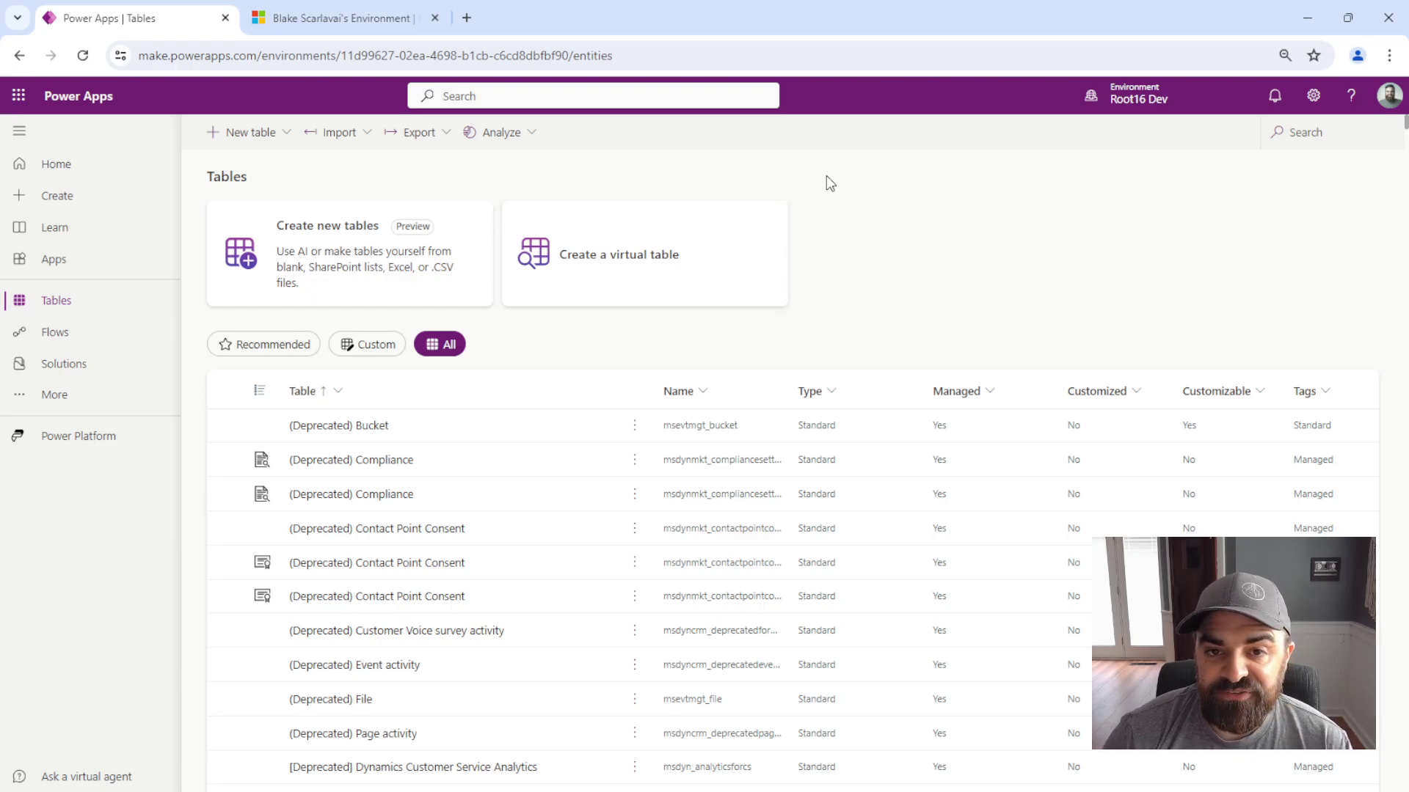
# - From the environment's admin page, go to Settings > Product > Features
pyautogui.click(369, 25)
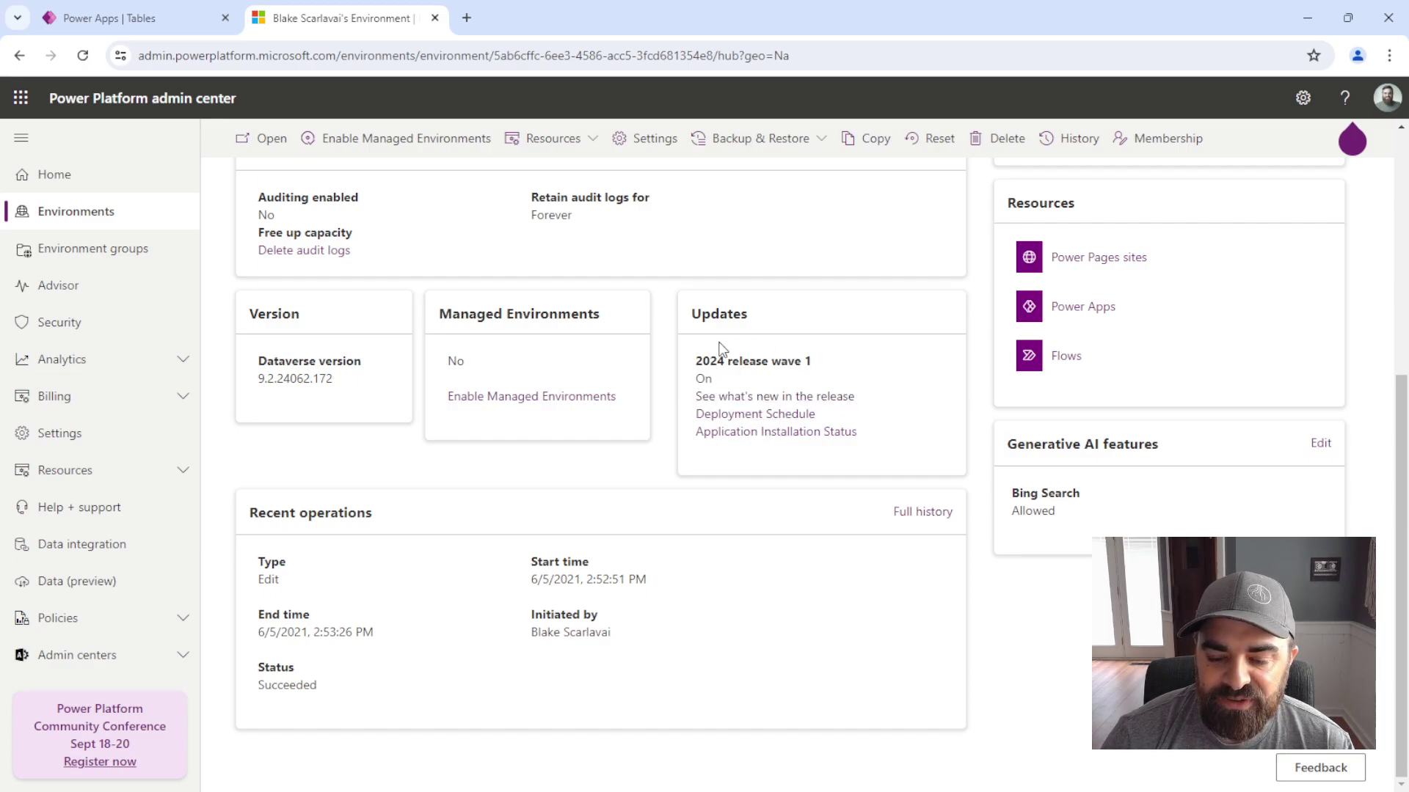
pyautogui.click(653, 142)
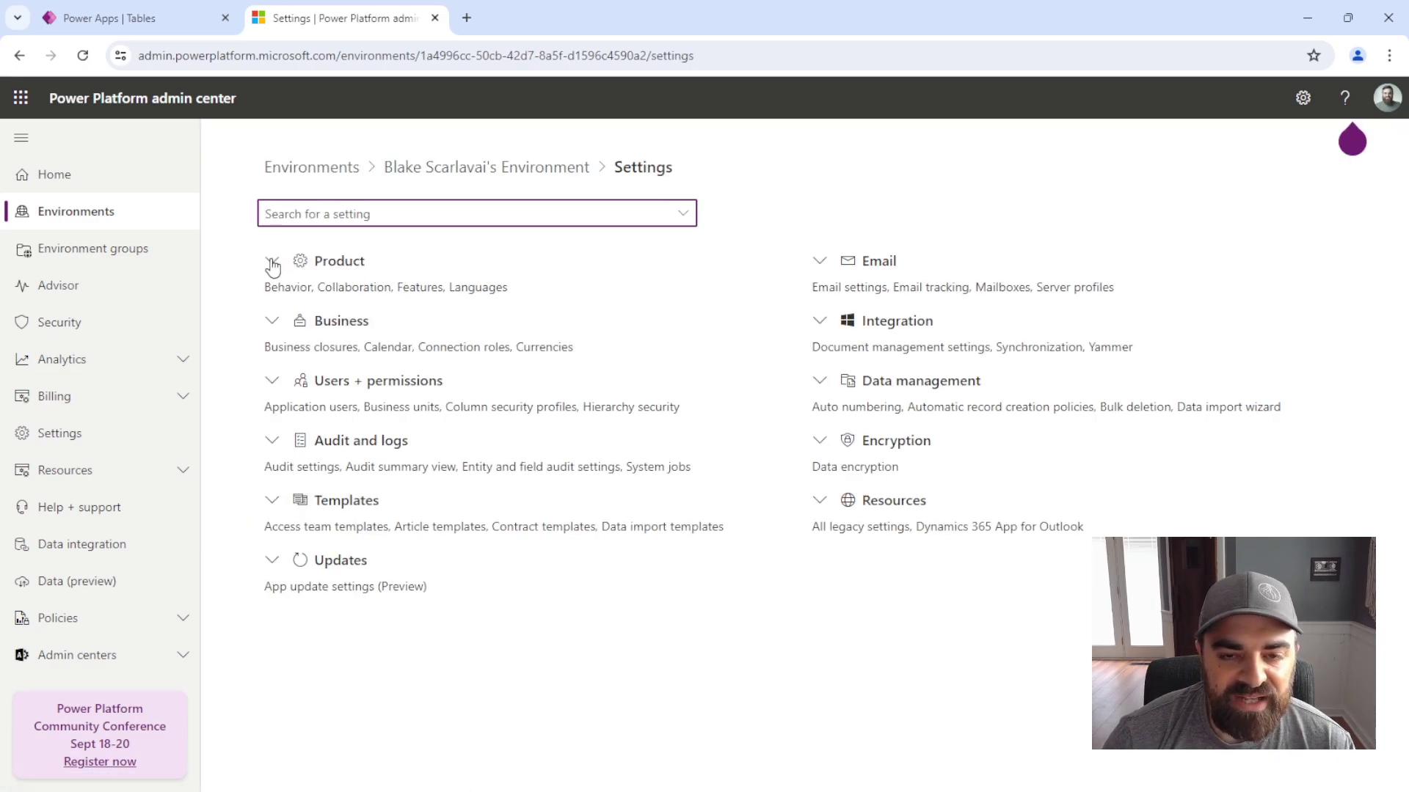
pyautogui.click(272, 262)
pyautogui.click(295, 341)
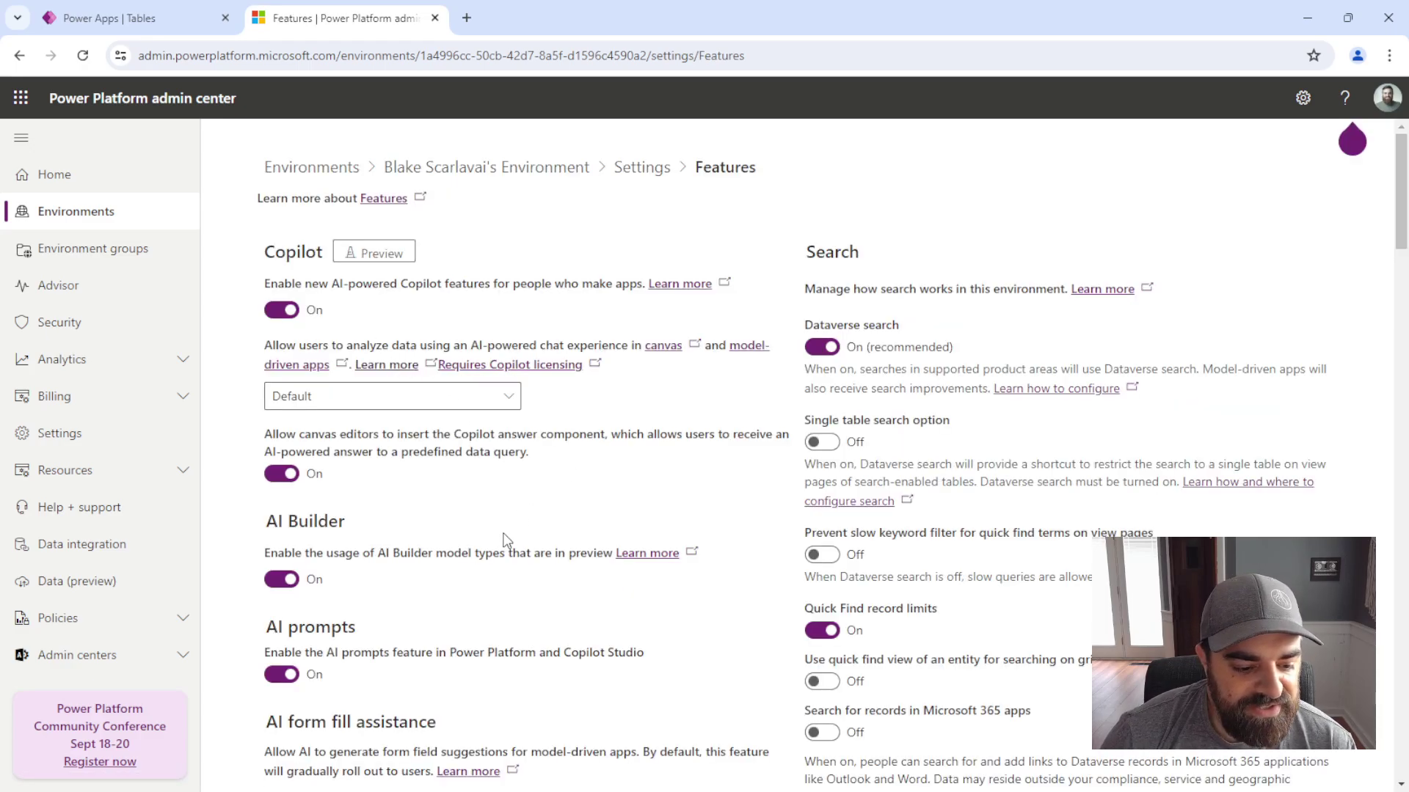
pyautogui.scroll(-15, 507, 529)
pyautogui.scroll(-10, 506, 541)
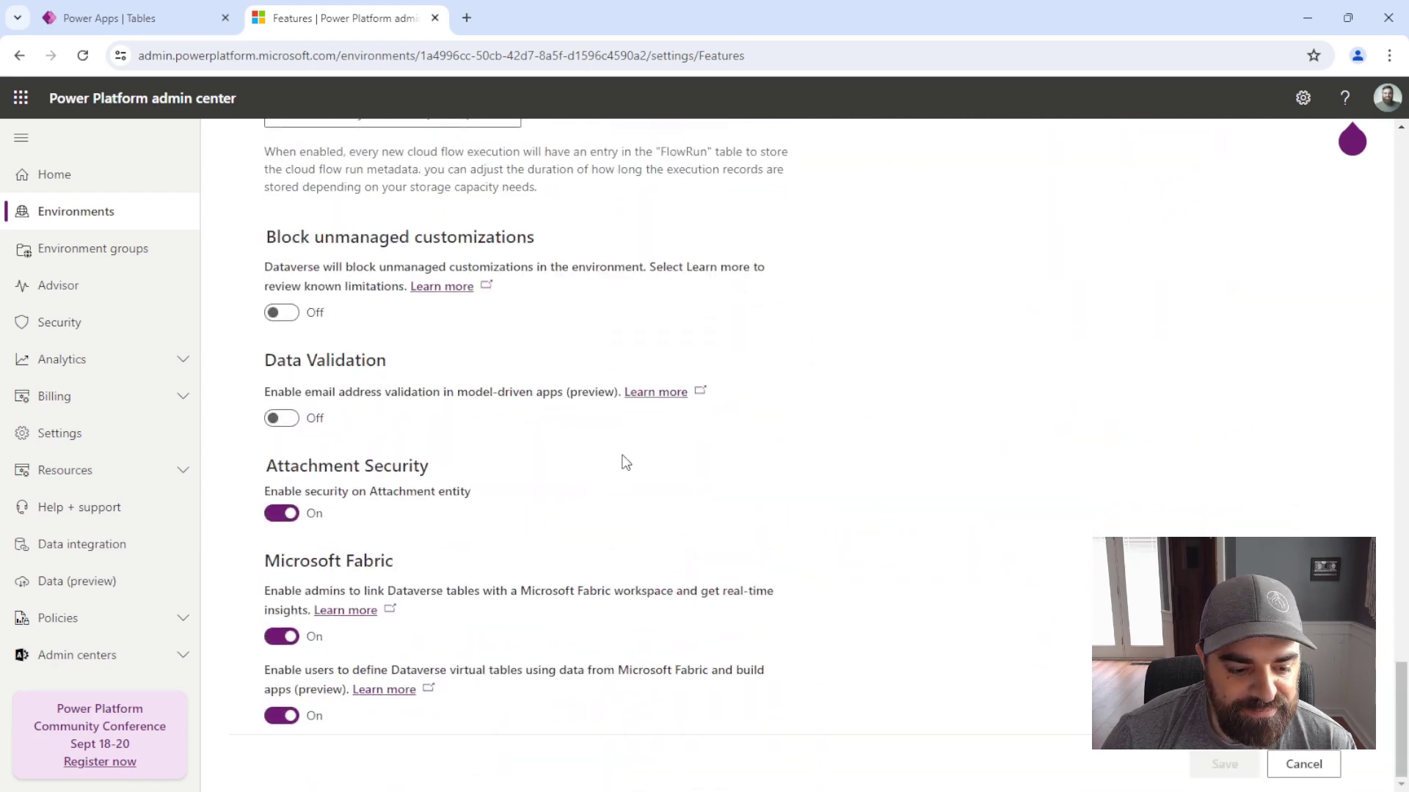
pyautogui.scroll(3, 576, 464)
pyautogui.scroll(-1, 570, 444)
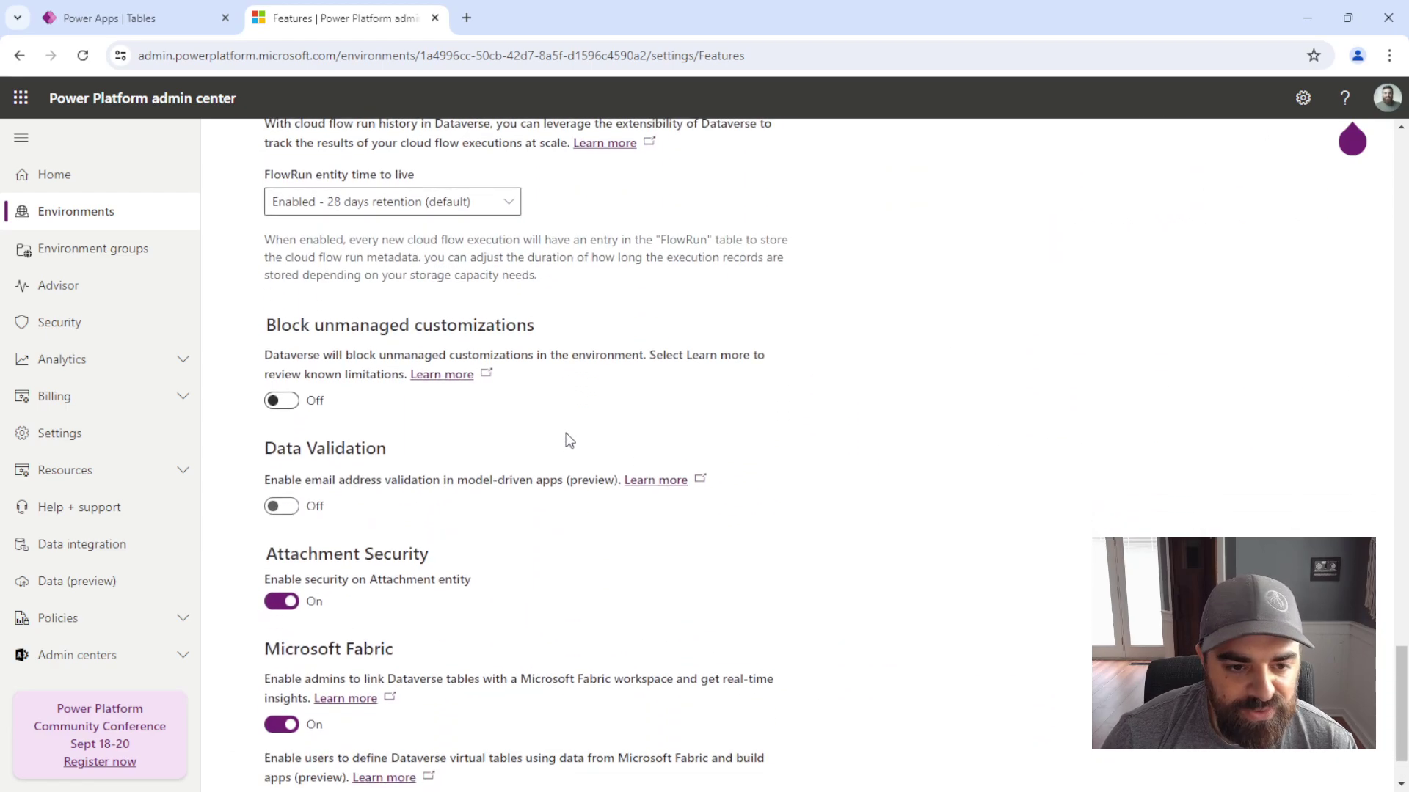
pyautogui.scroll(1, 570, 433)
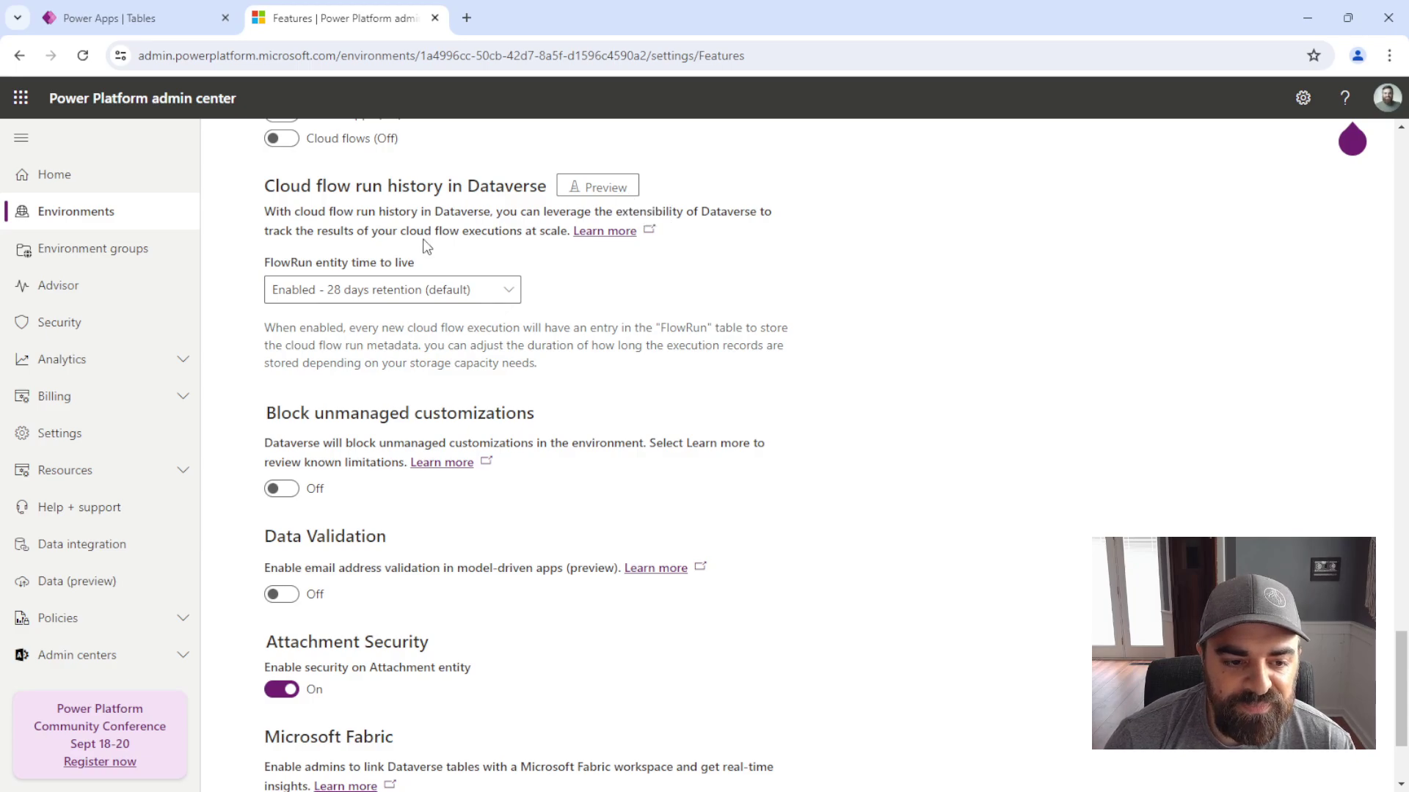
pyautogui.click(418, 292)
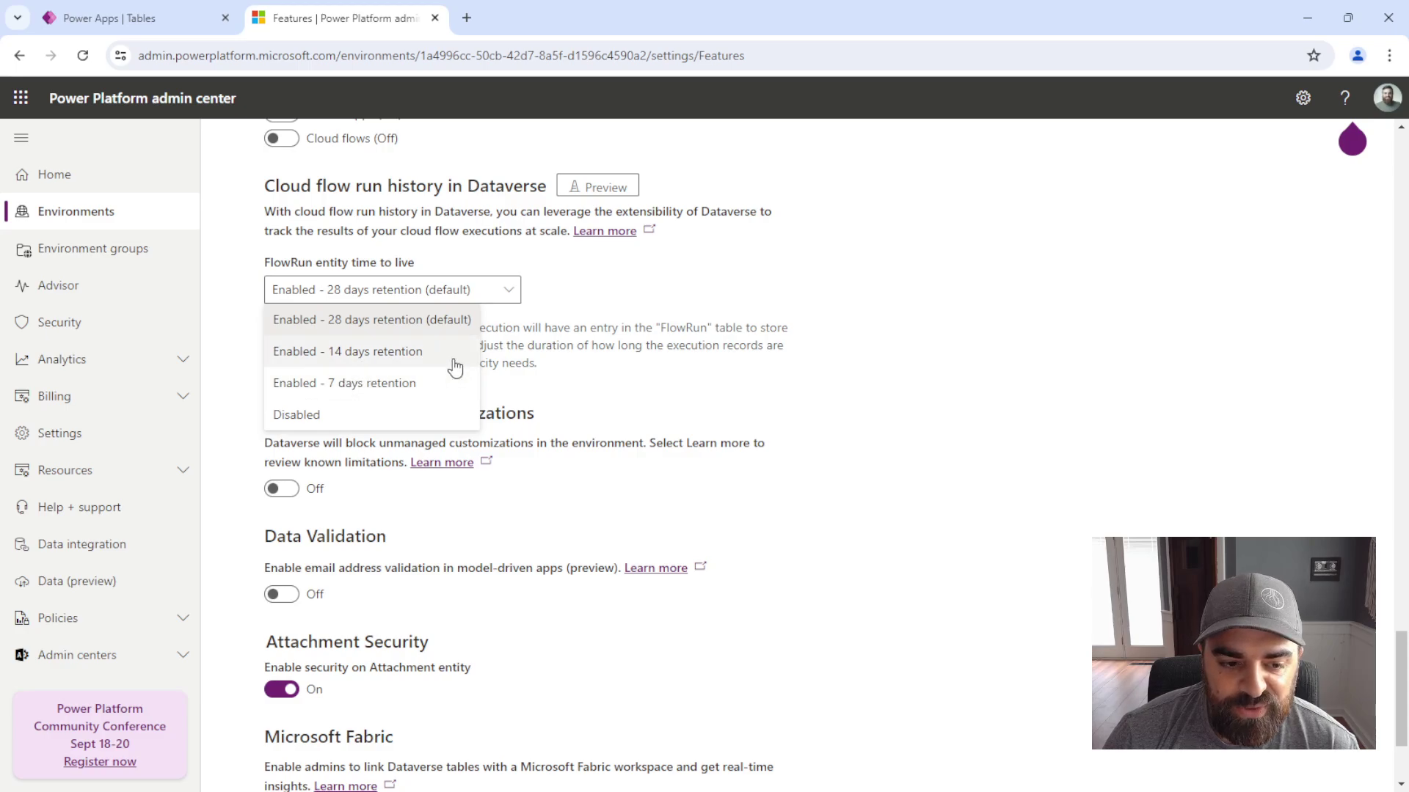
pyautogui.click(533, 275)
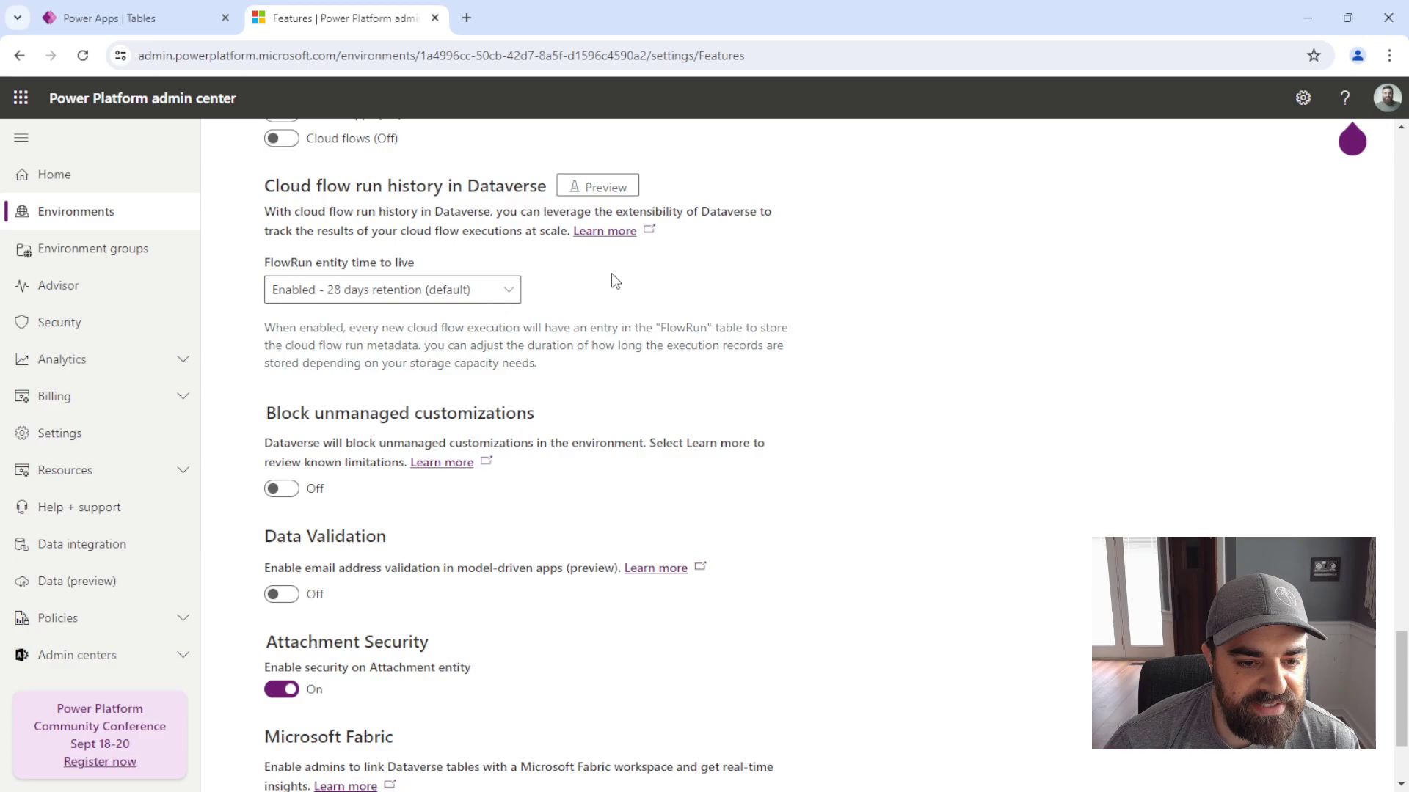
pyautogui.click(453, 292)
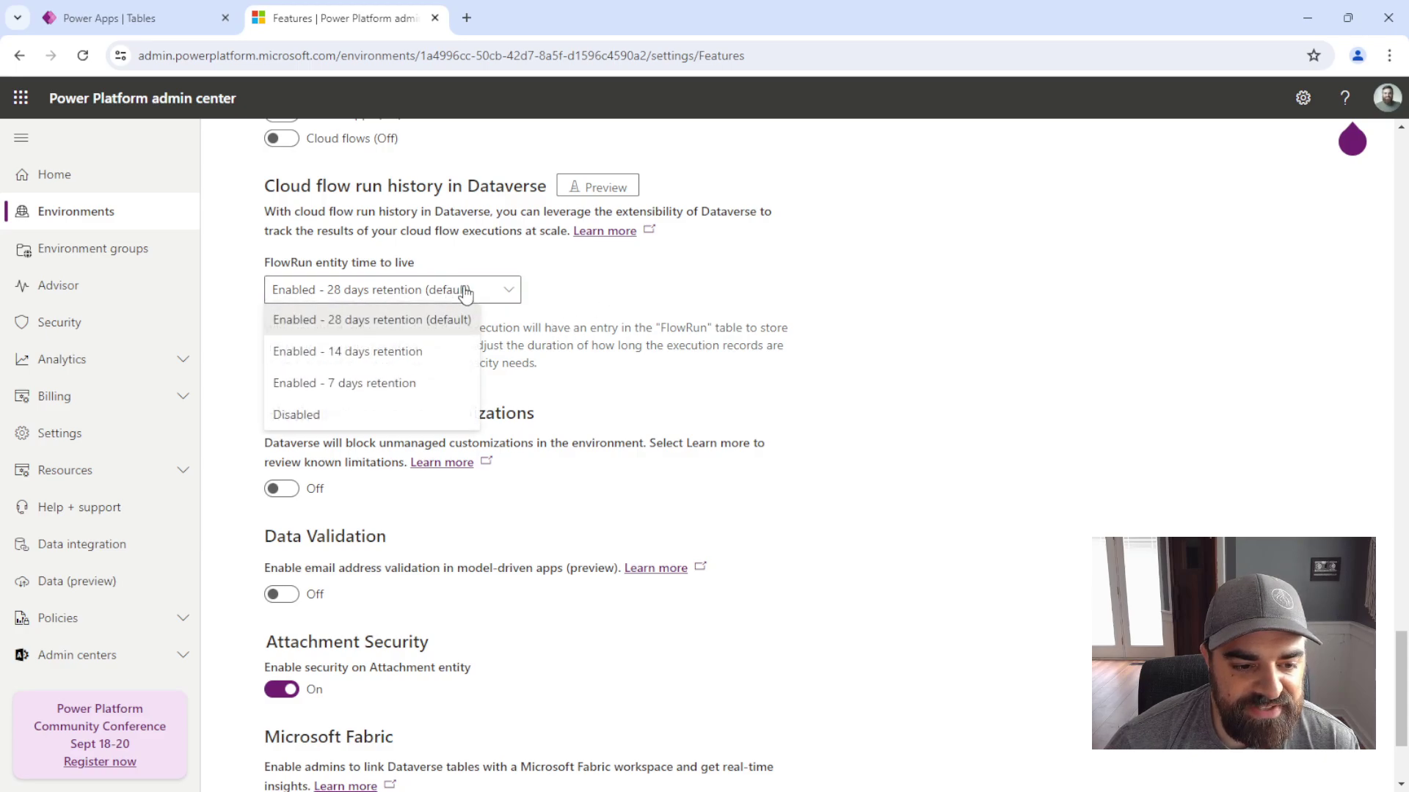
pyautogui.click(575, 286)
pyautogui.scroll(1, 589, 312)
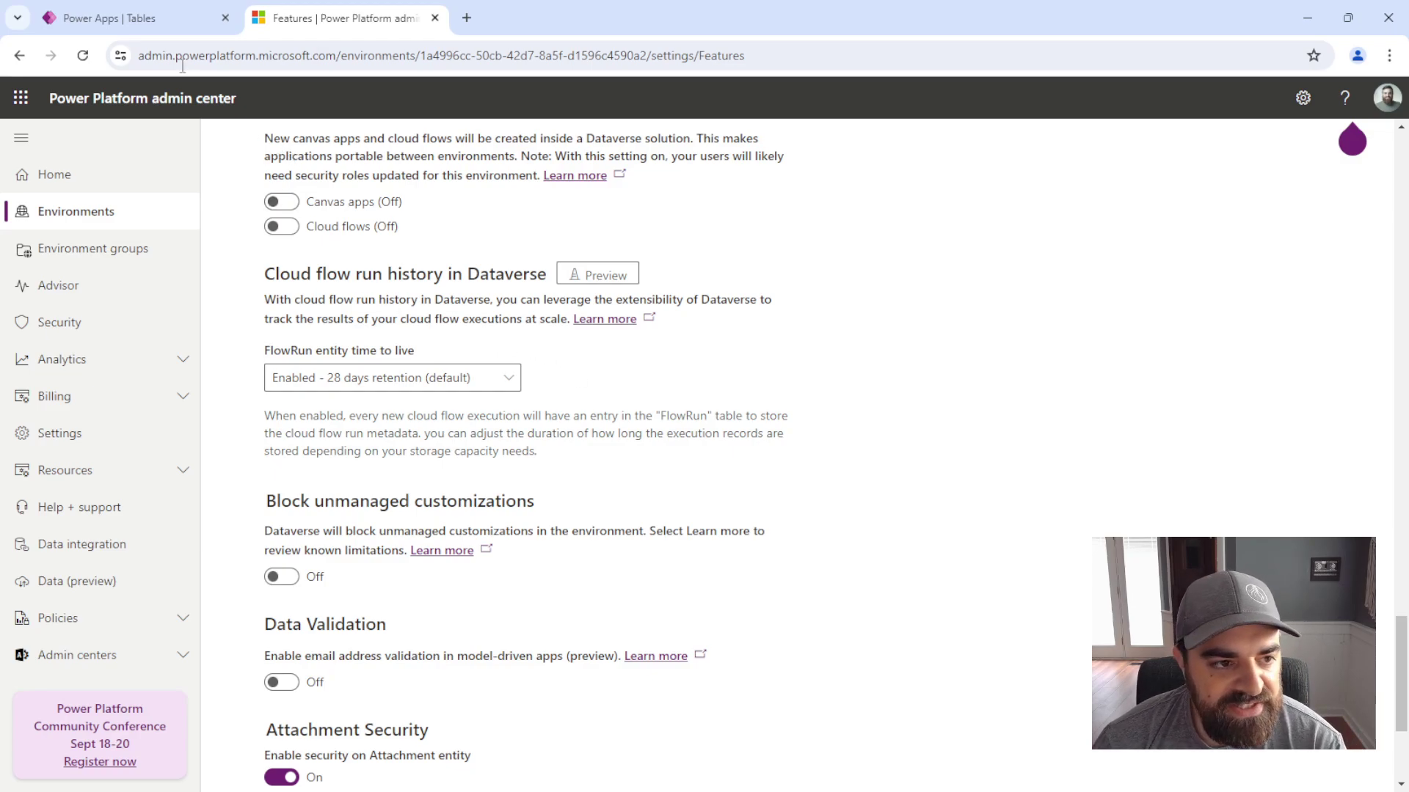
# - Search the Power Apps tables list for 'flow run' and open the Flow Run table
pyautogui.click(168, 29)
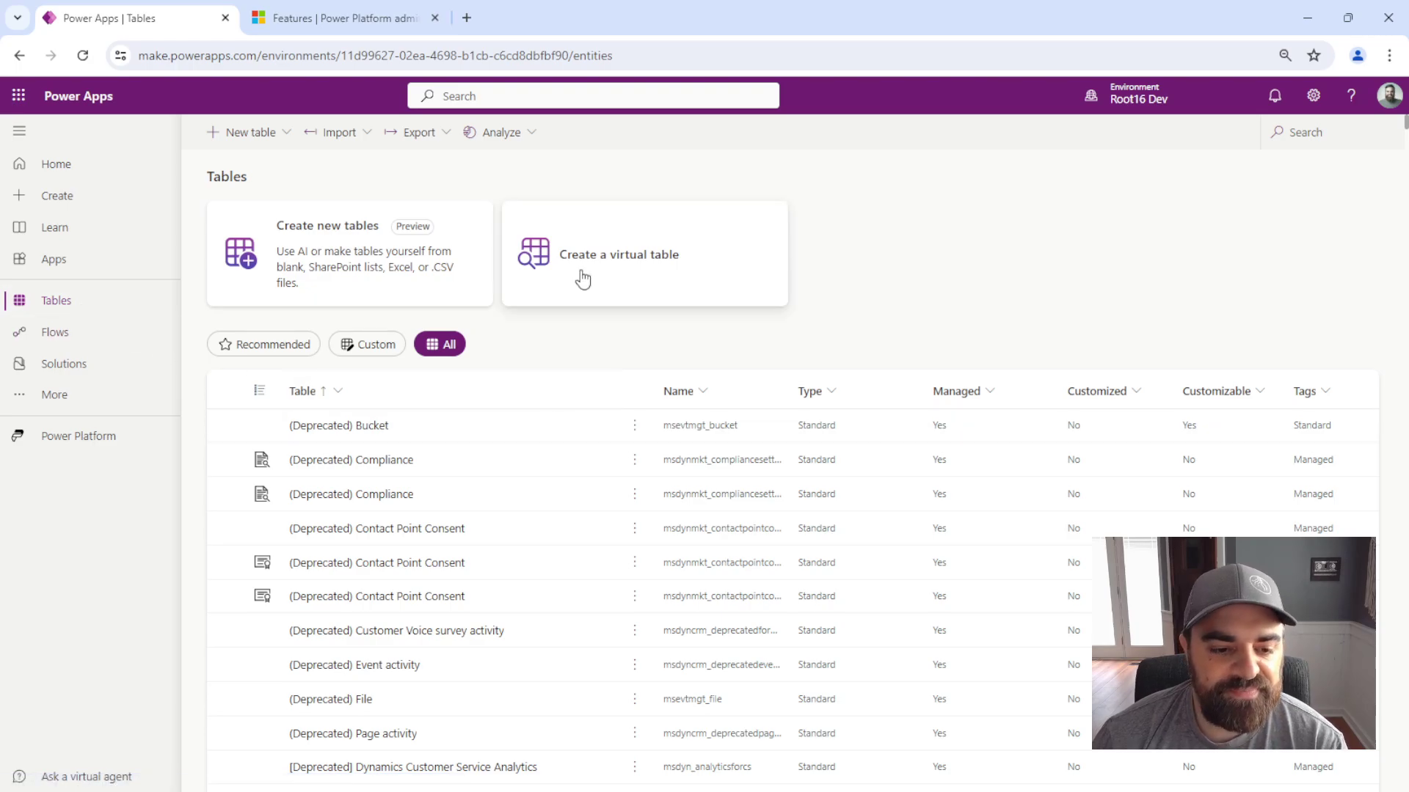
pyautogui.scroll(-3, 506, 484)
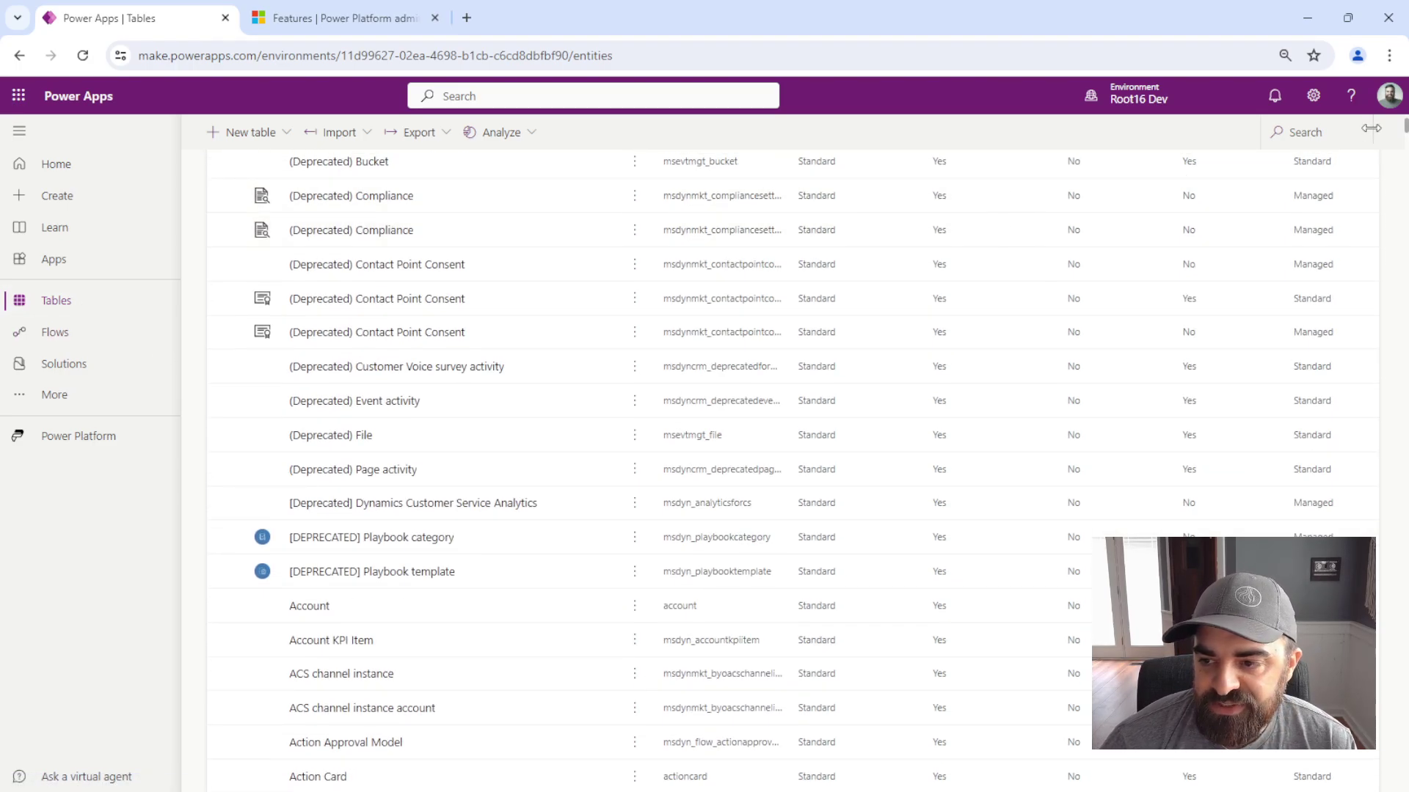
pyautogui.click(1308, 128)
pyautogui.write('flow run')
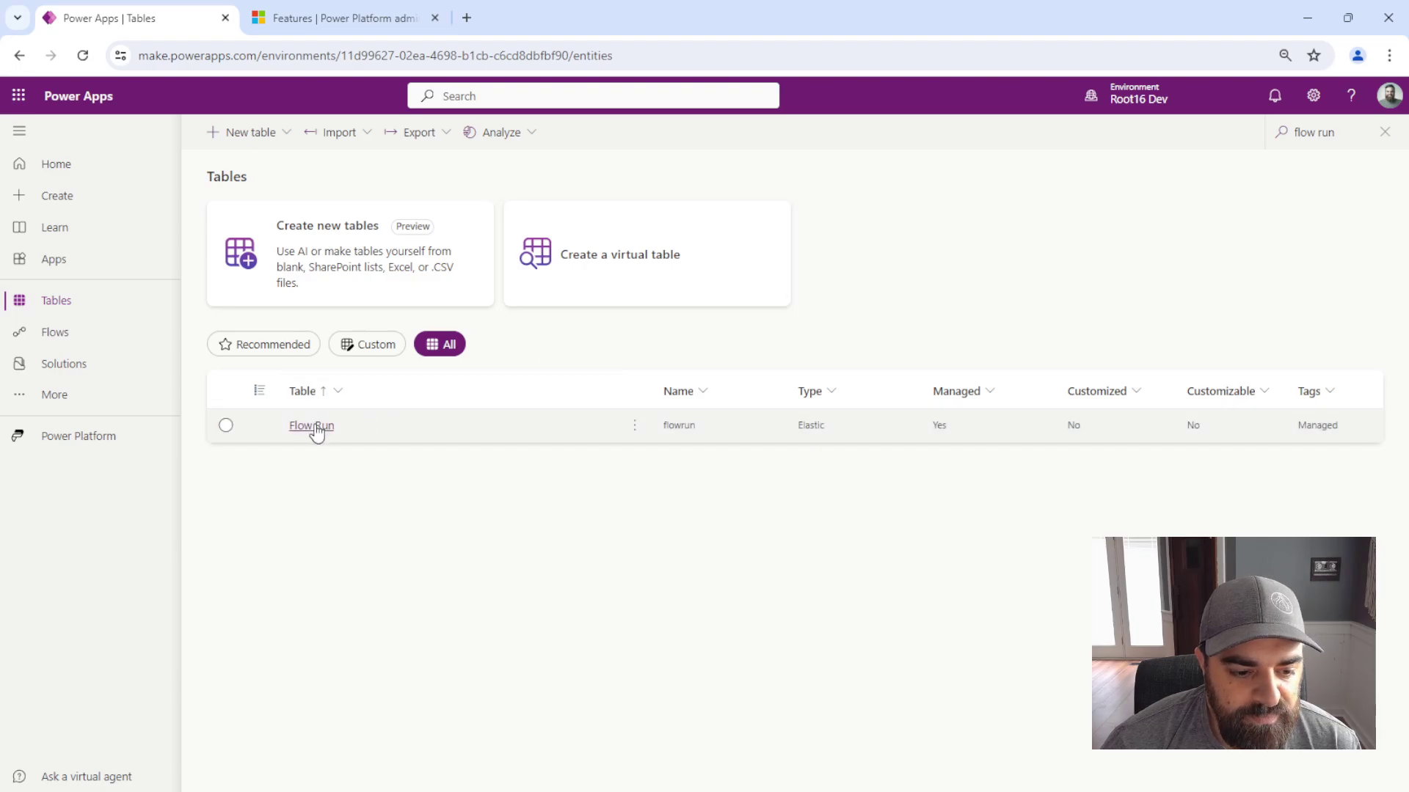
pyautogui.click(314, 427)
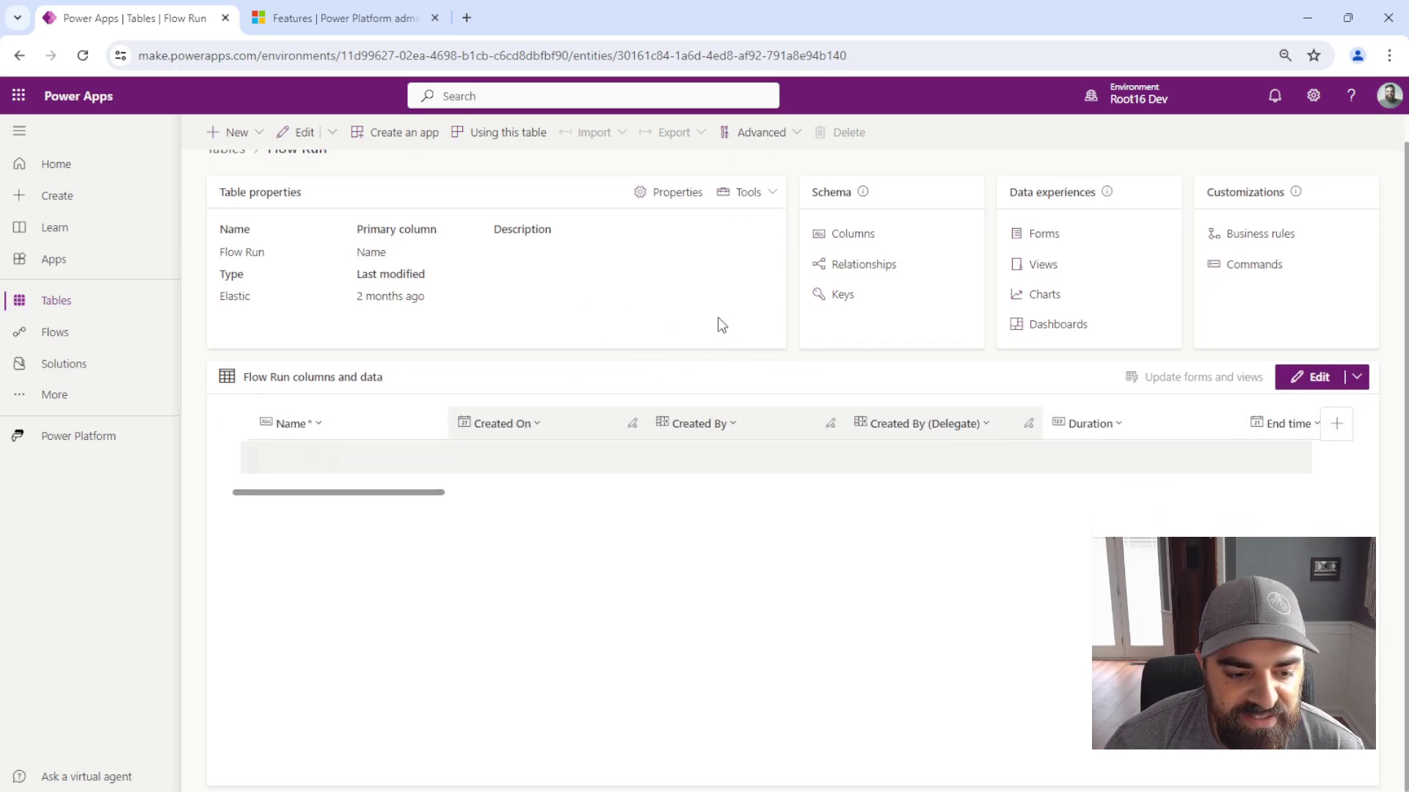
pyautogui.scroll(-1, 720, 325)
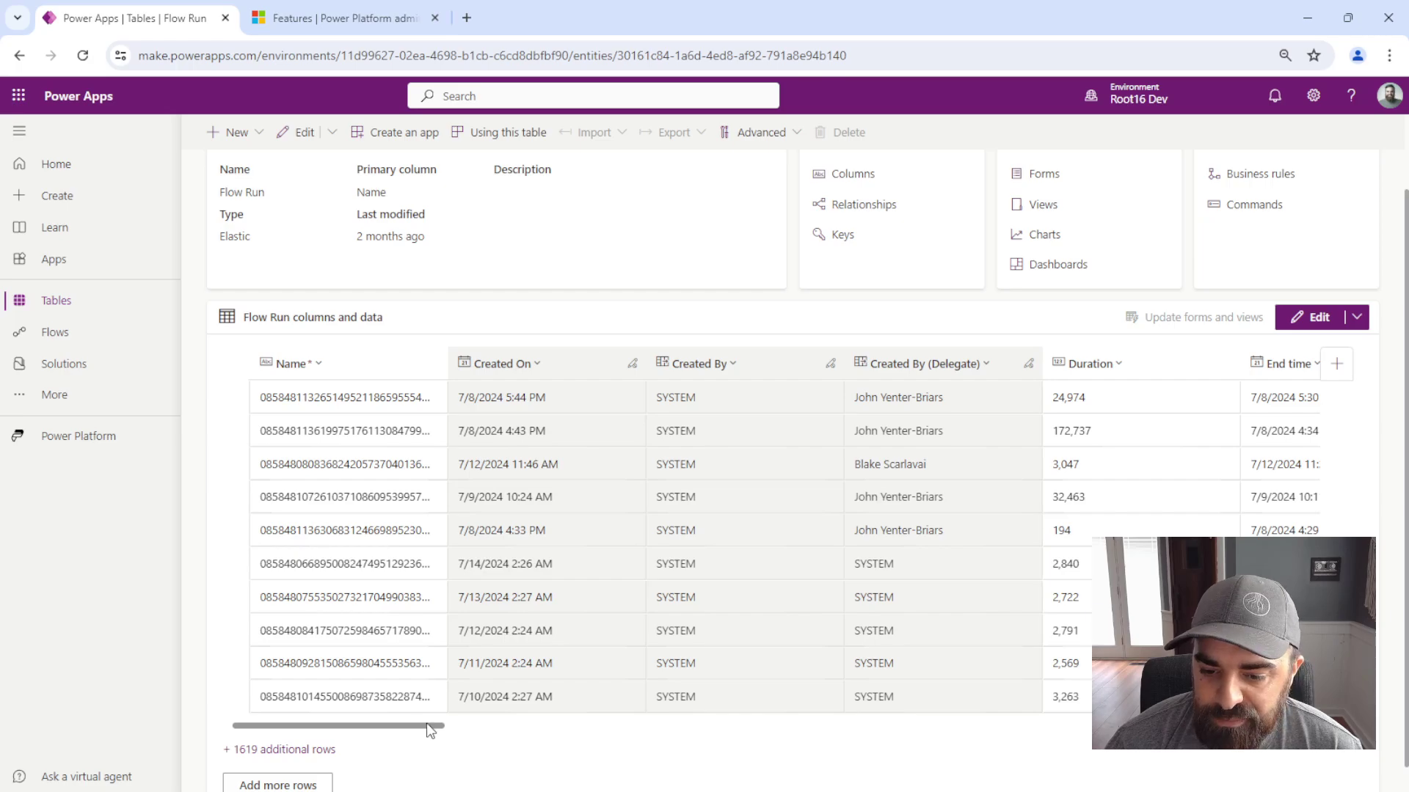
pyautogui.moveTo(412, 726); pyautogui.dragTo(522, 737)
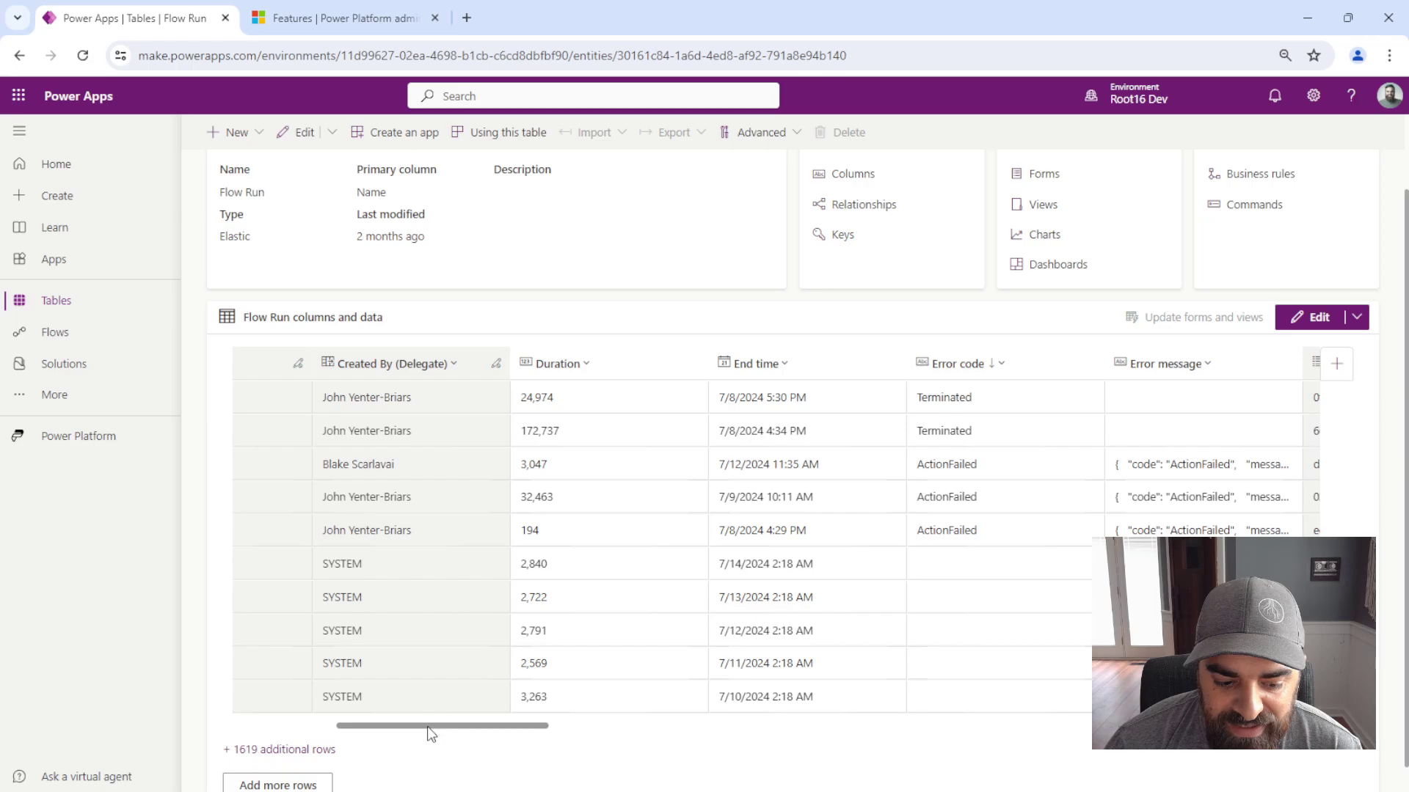
pyautogui.moveTo(427, 726); pyautogui.dragTo(535, 729)
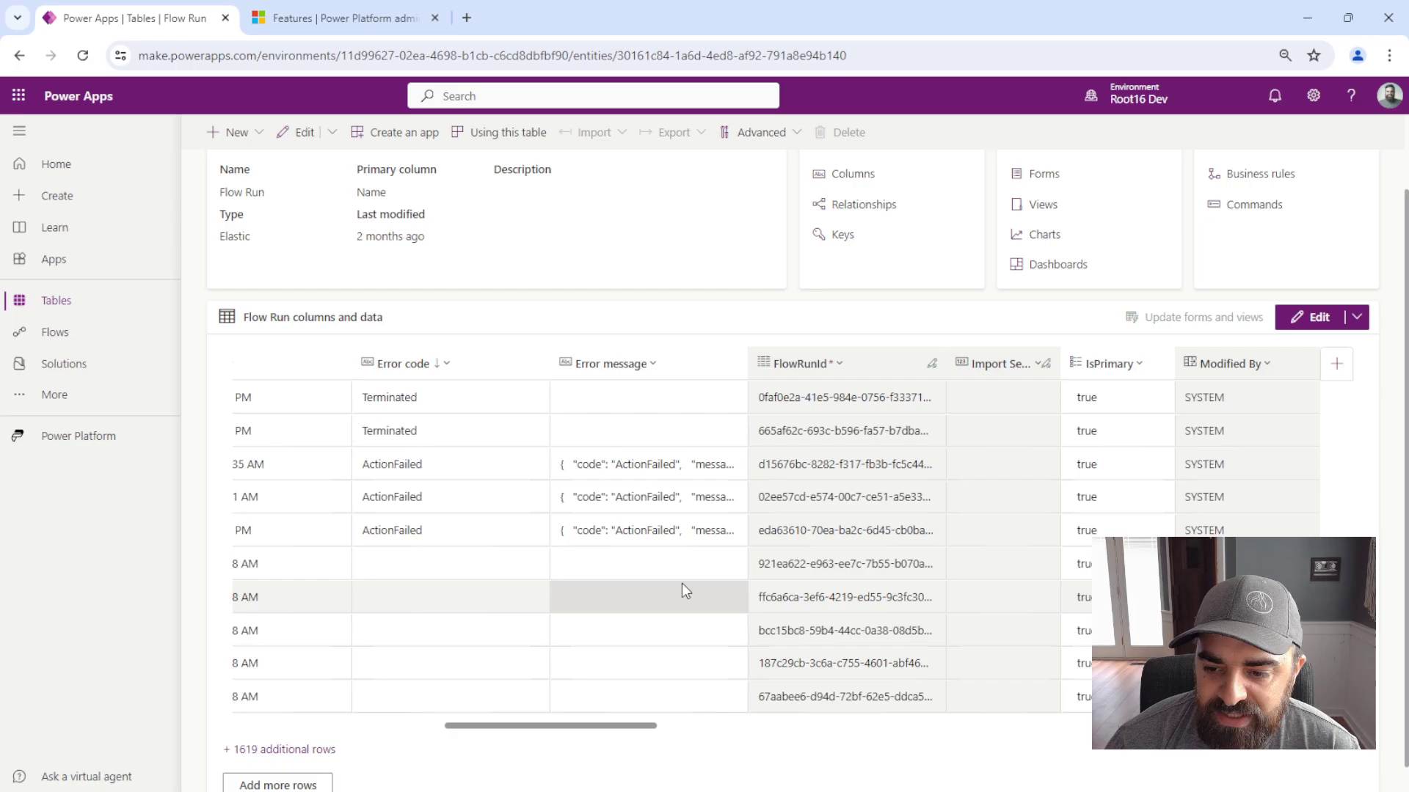
pyautogui.moveTo(622, 727); pyautogui.dragTo(1139, 751)
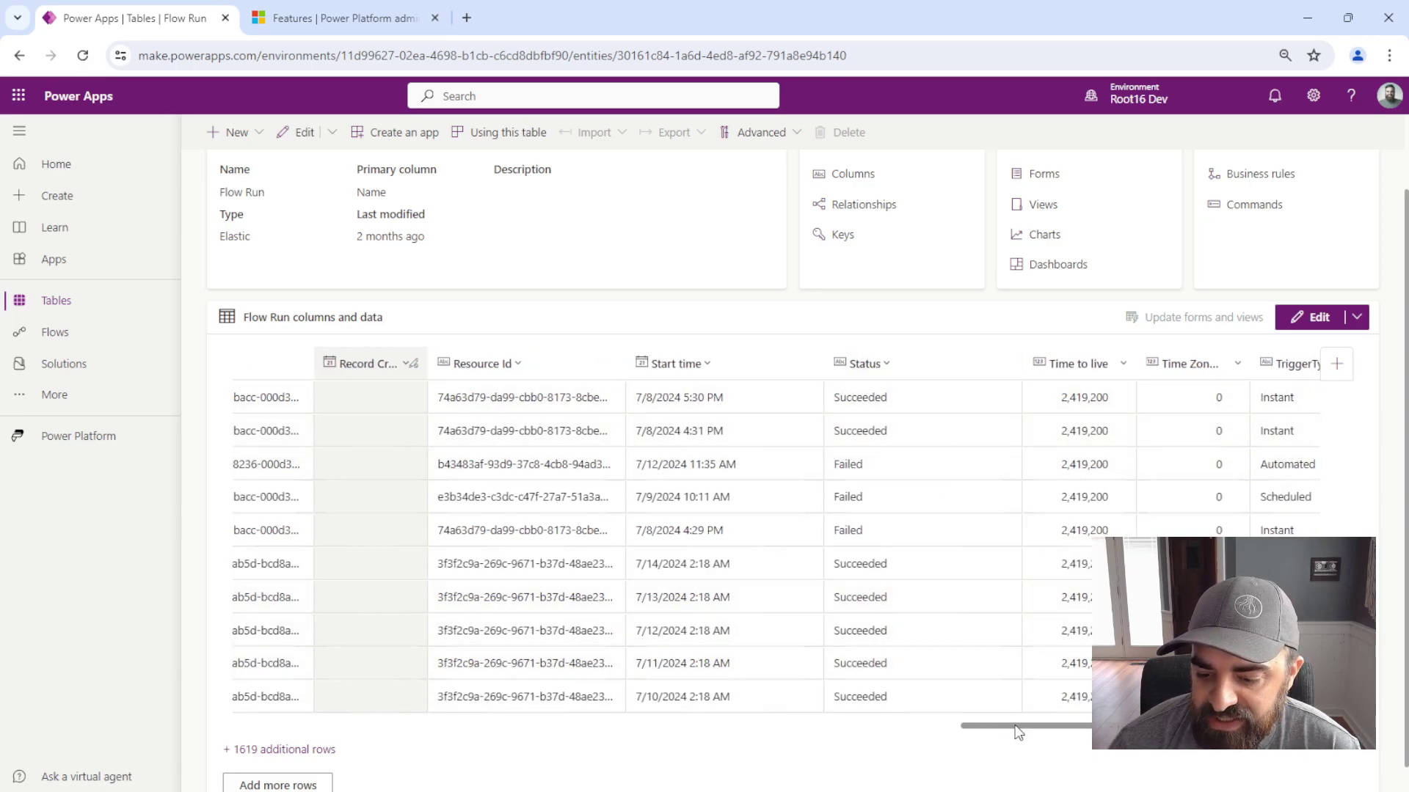
pyautogui.moveTo(1086, 733); pyautogui.dragTo(1266, 755)
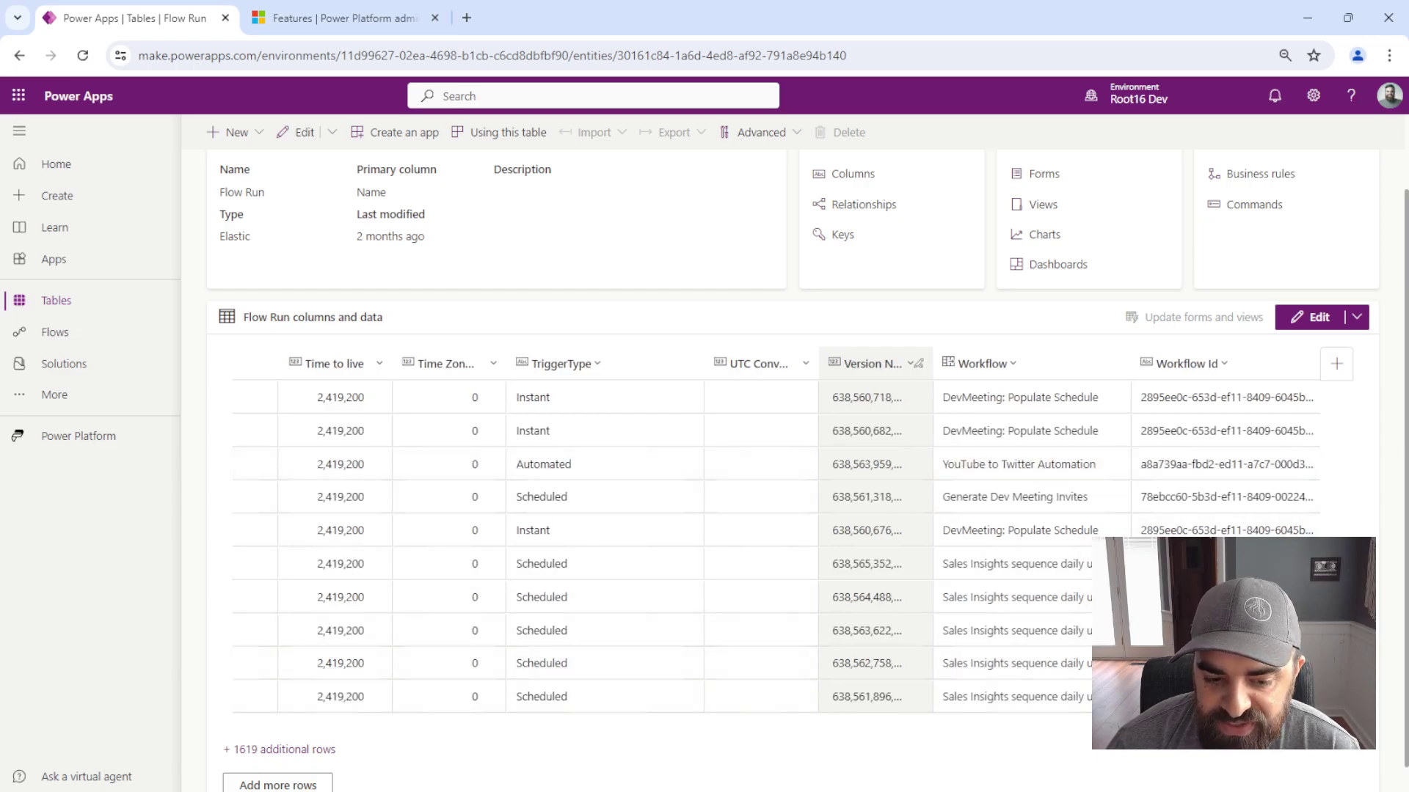
pyautogui.moveTo(1129, 734); pyautogui.dragTo(412, 738)
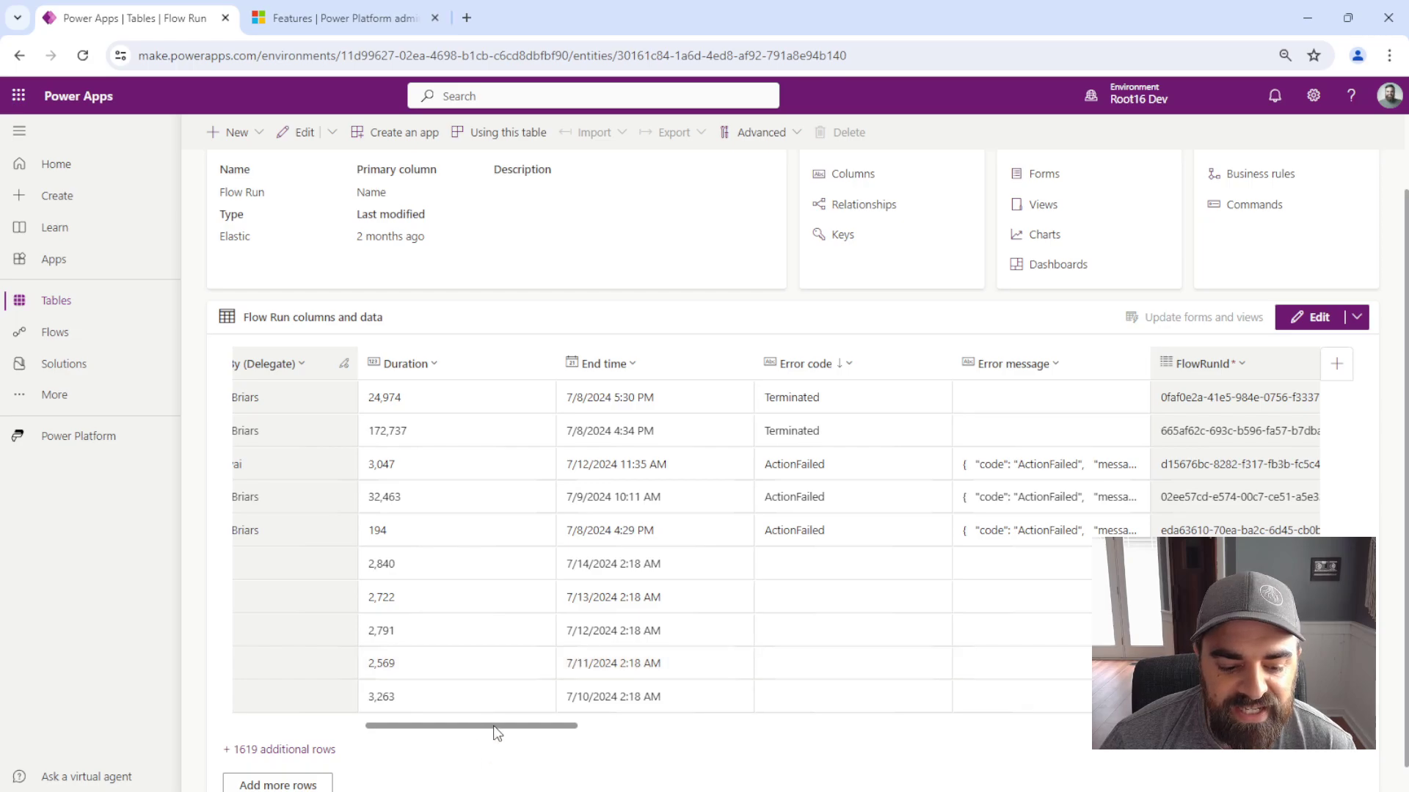
pyautogui.moveTo(503, 732); pyautogui.dragTo(492, 734)
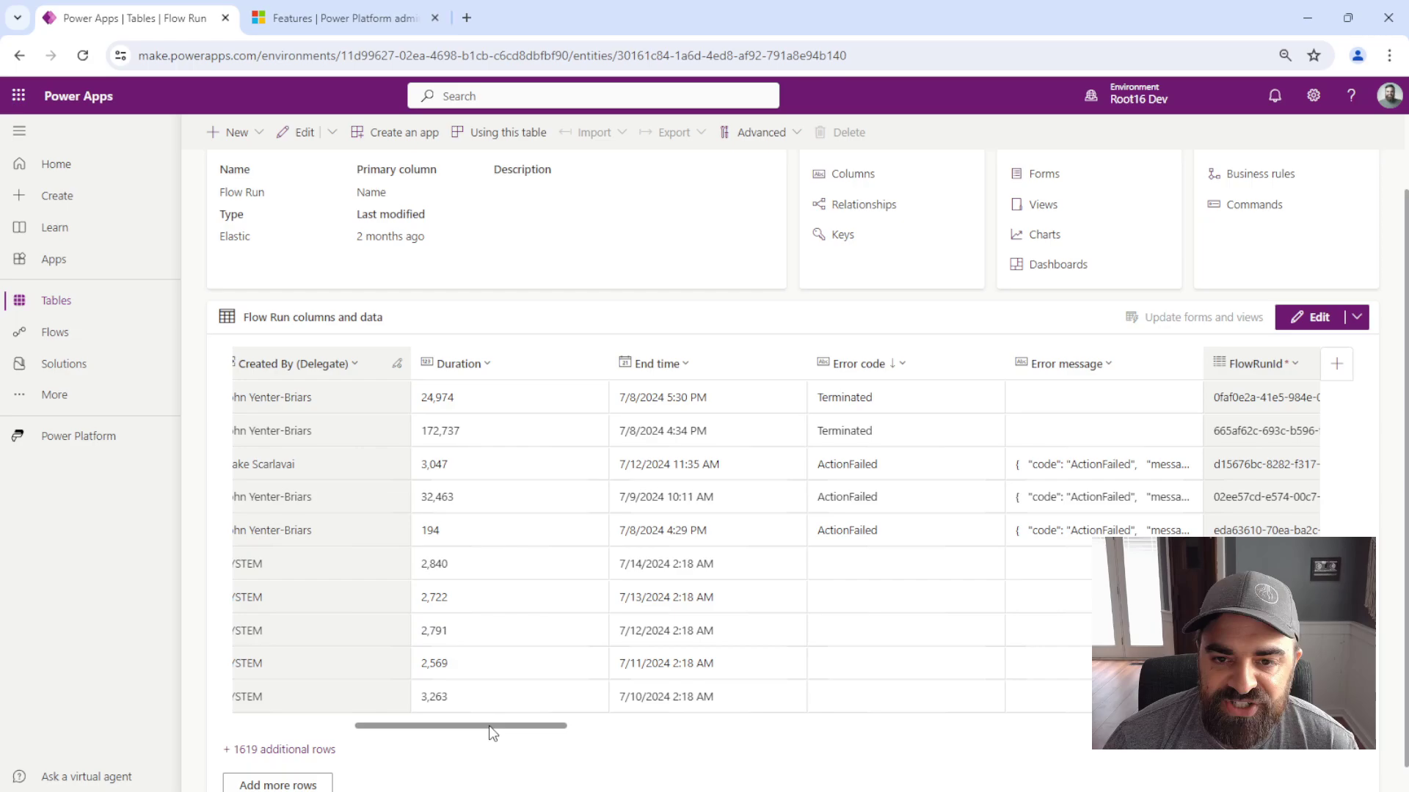
pyautogui.moveTo(489, 727); pyautogui.dragTo(520, 726)
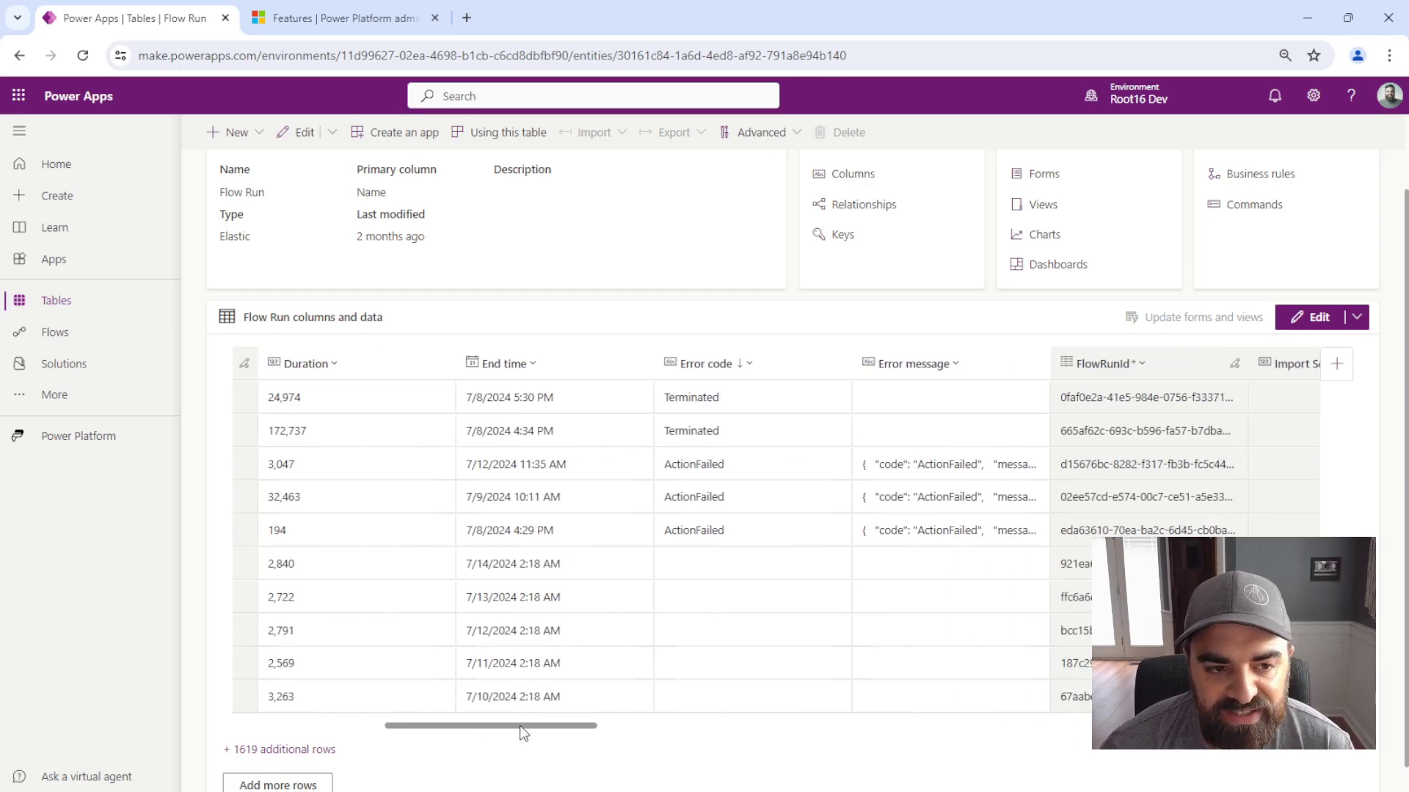
pyautogui.moveTo(519, 724); pyautogui.dragTo(675, 743)
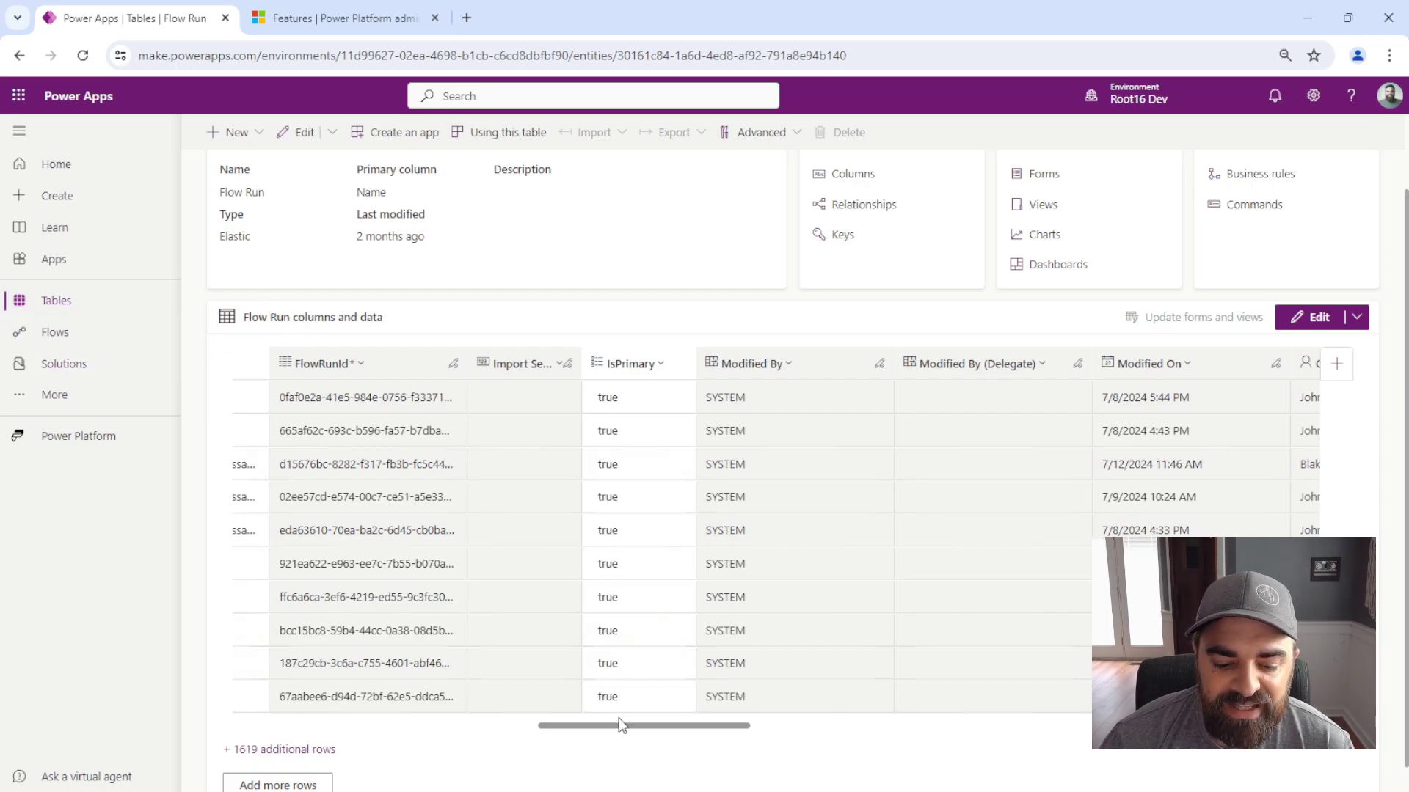
pyautogui.moveTo(616, 726); pyautogui.dragTo(1069, 719)
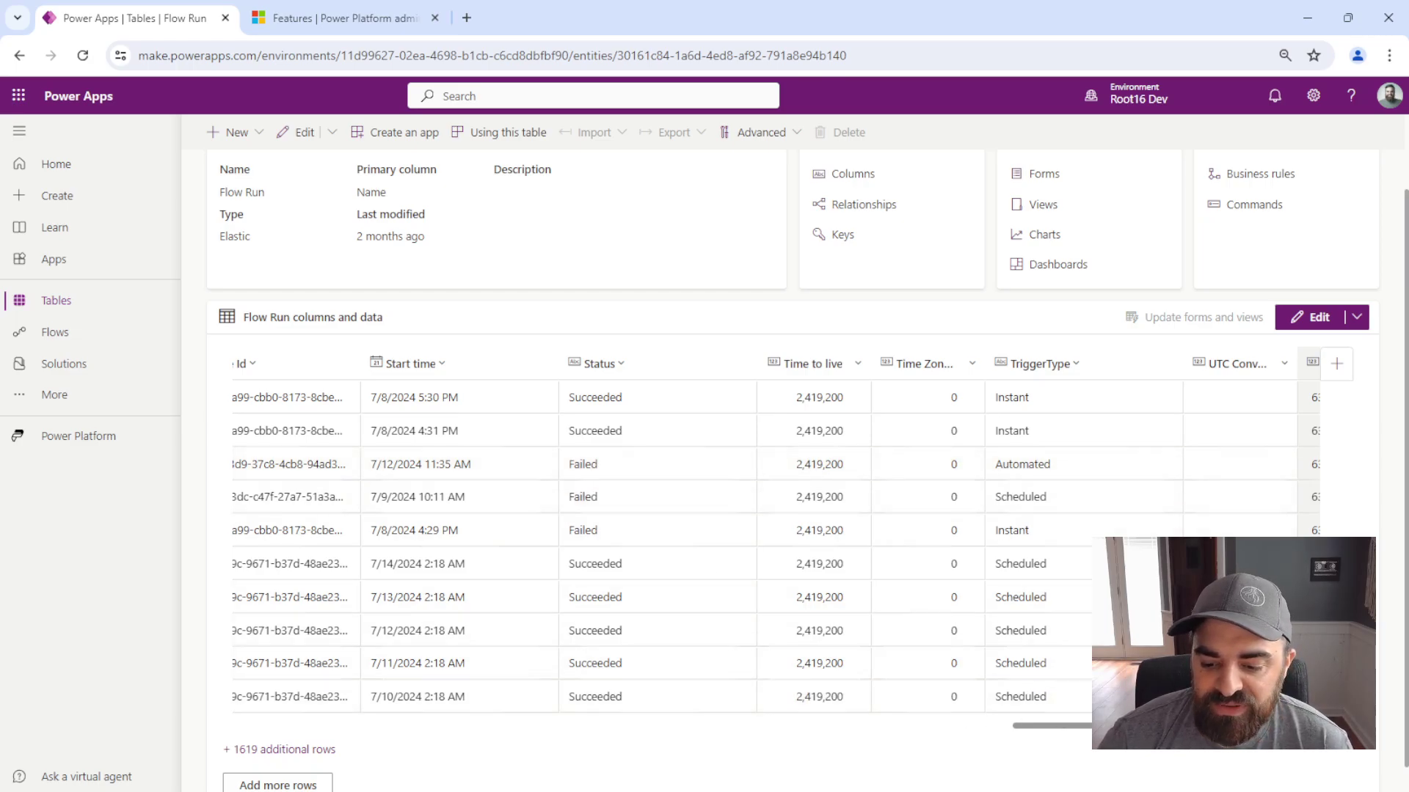
pyautogui.hscroll(5, 1108, 586)
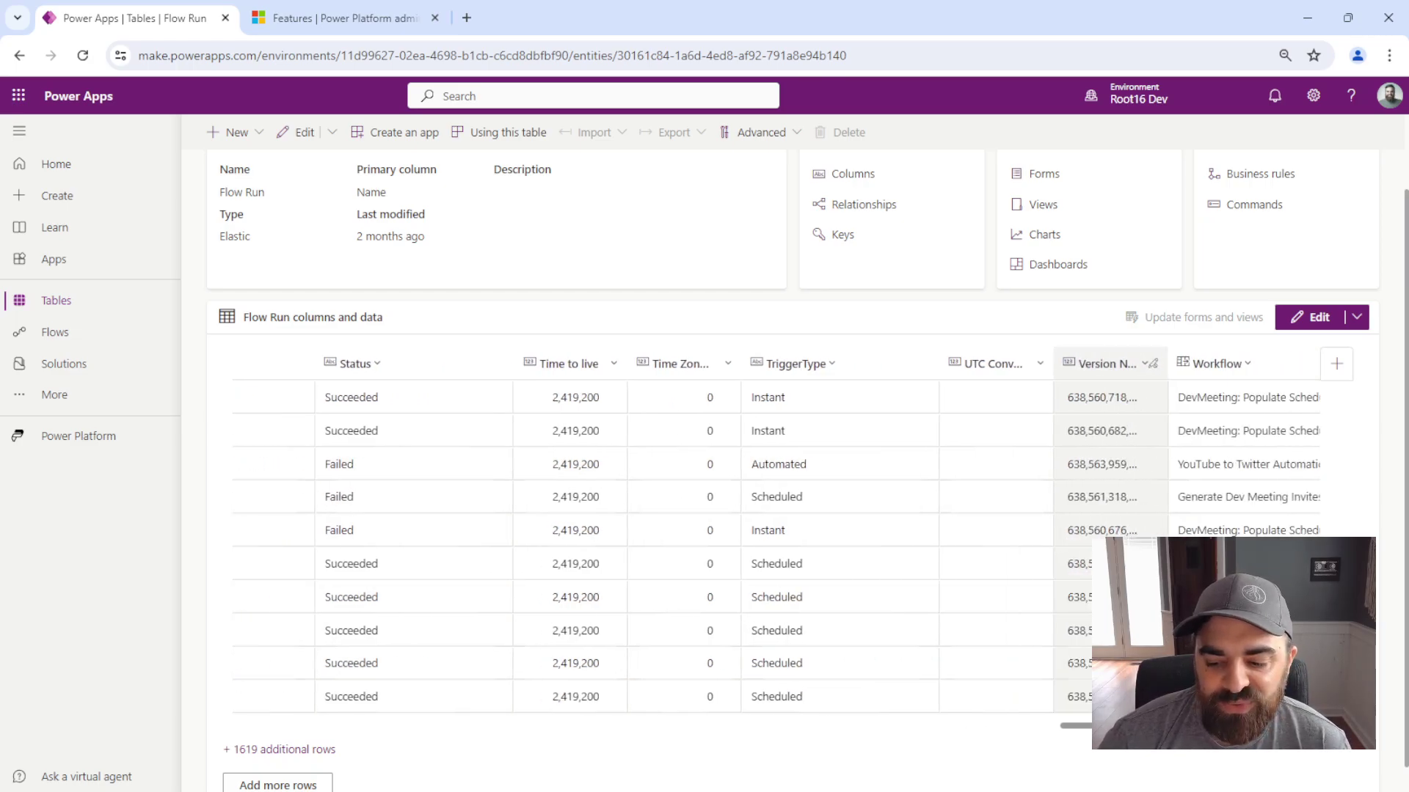
pyautogui.hscroll(3, 778, 529)
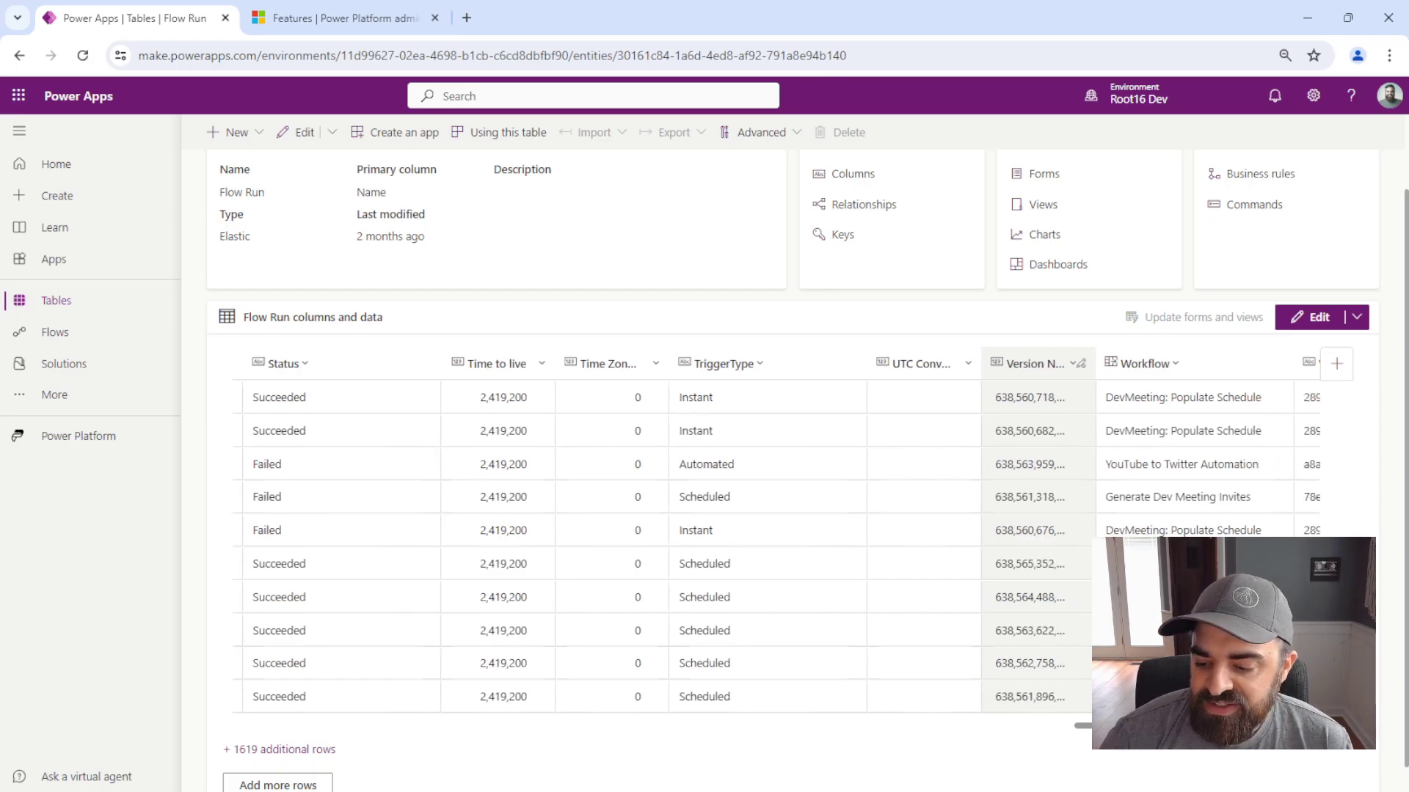